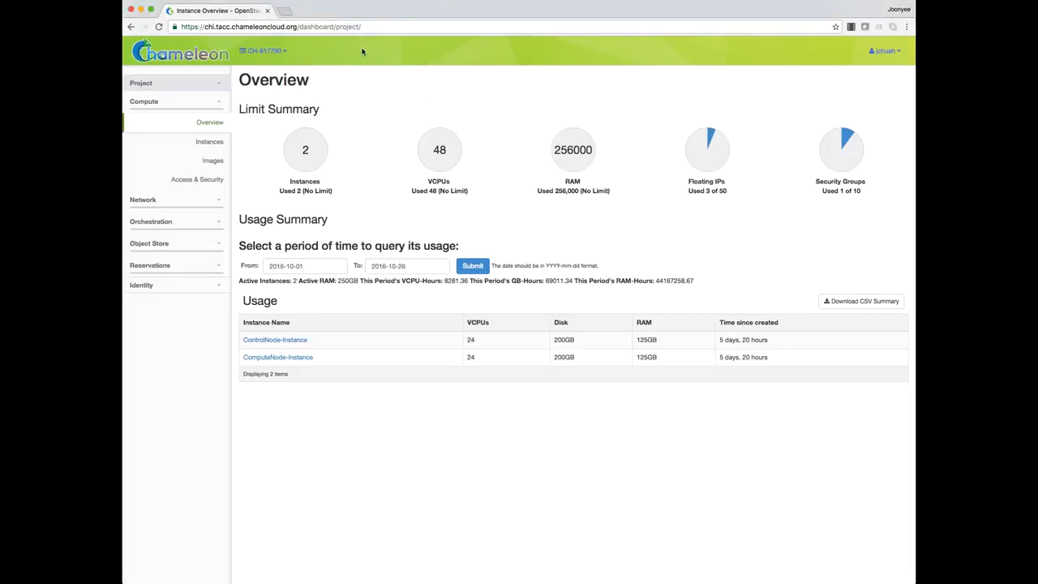
Step: Check which projects are available to the account and keep the current project
{"action": "left_click", "coordinate": [264, 55]}
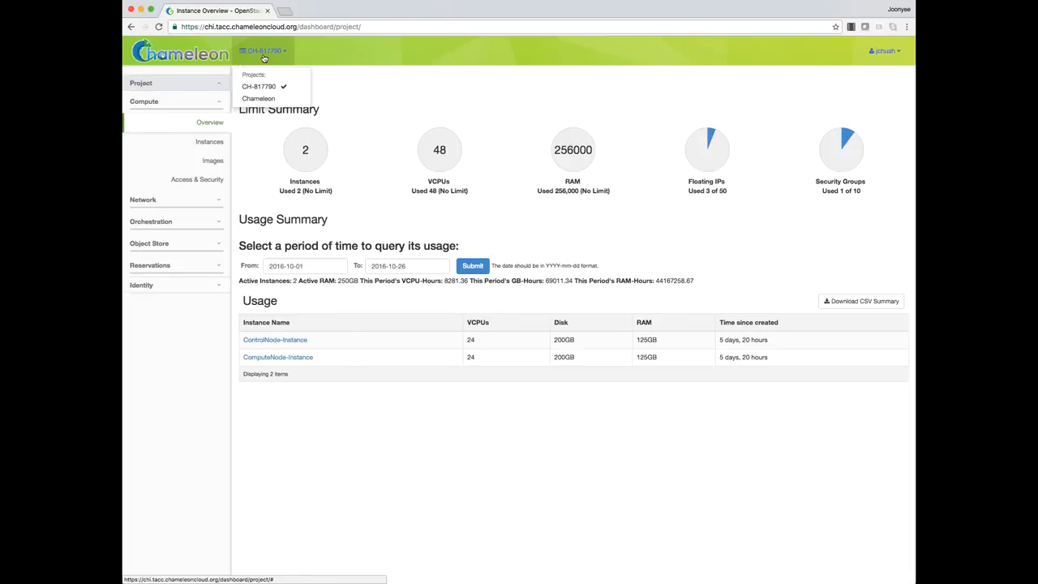
{"action": "left_click", "coordinate": [371, 73]}
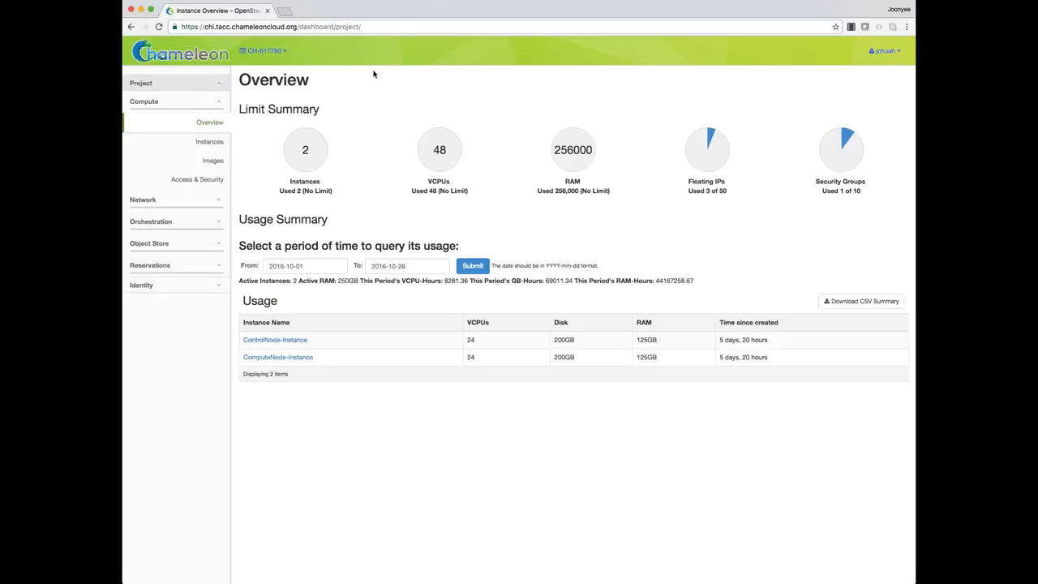
Step: Save the user settings with the timezone kept at UTC -06:00: United States (Chicago) Time
{"action": "left_click", "coordinate": [883, 51]}
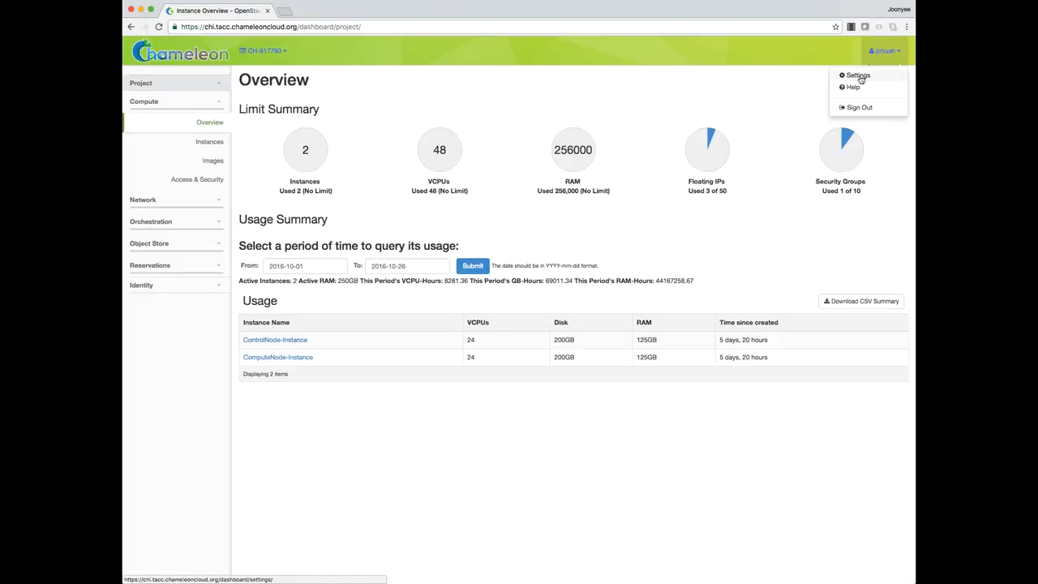
{"action": "left_click", "coordinate": [857, 74]}
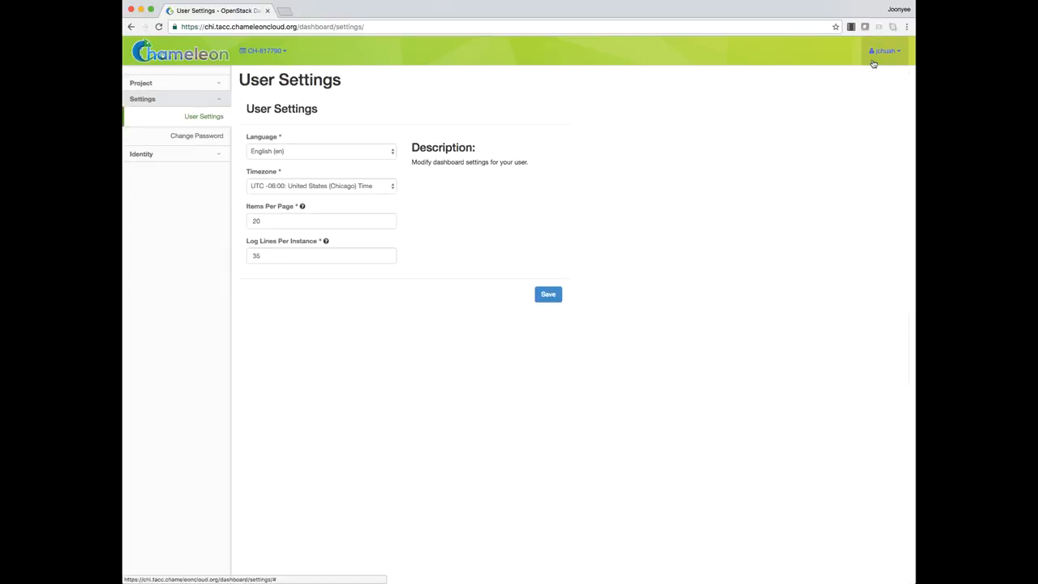
{"action": "left_click", "coordinate": [330, 186]}
{"action": "left_click", "coordinate": [330, 186]}
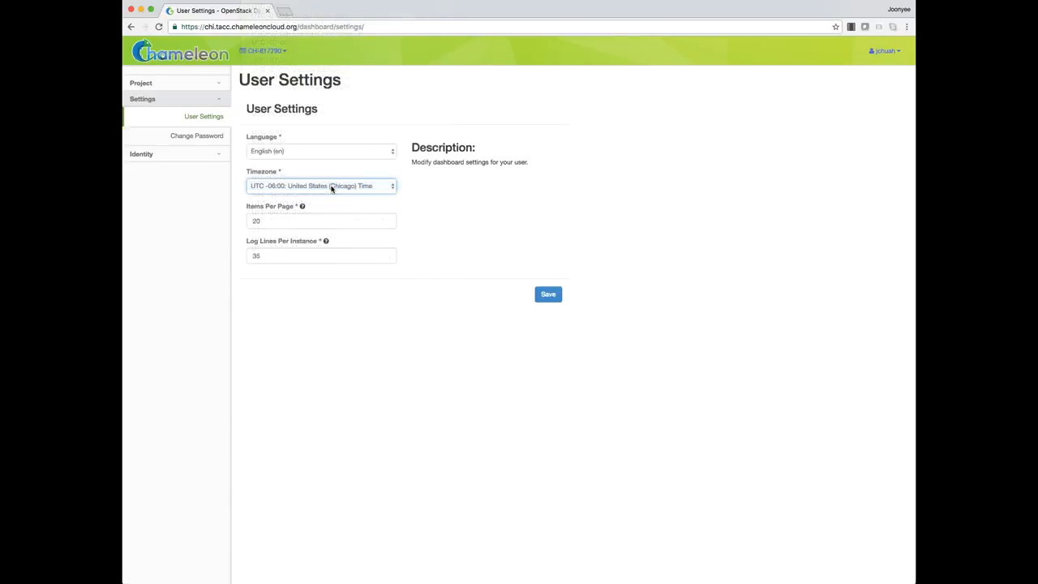
{"action": "left_click", "coordinate": [547, 298]}
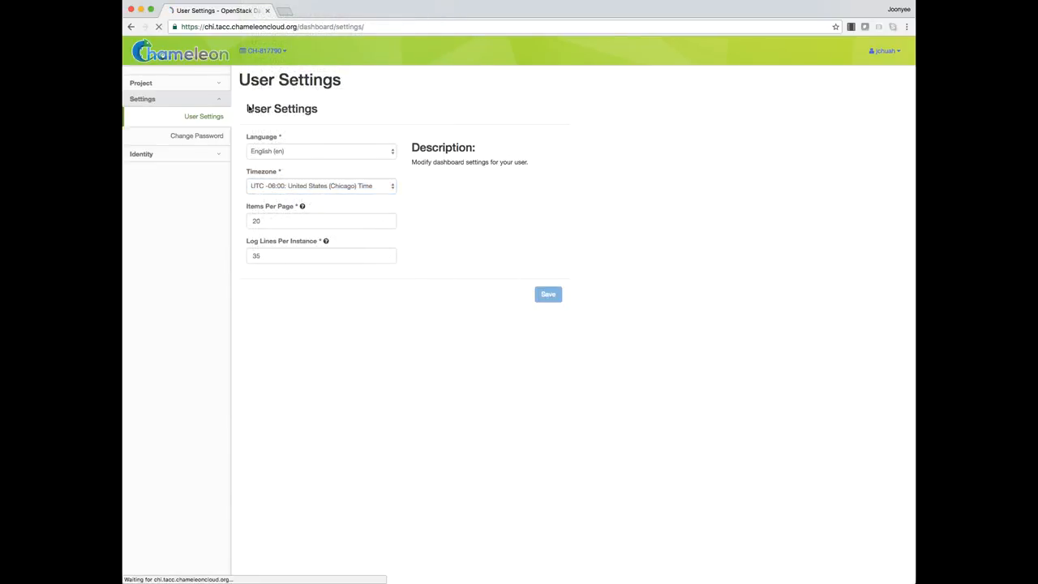
Step: Open the project's list of reservation leases and start creating a new lease
{"action": "left_click", "coordinate": [194, 59]}
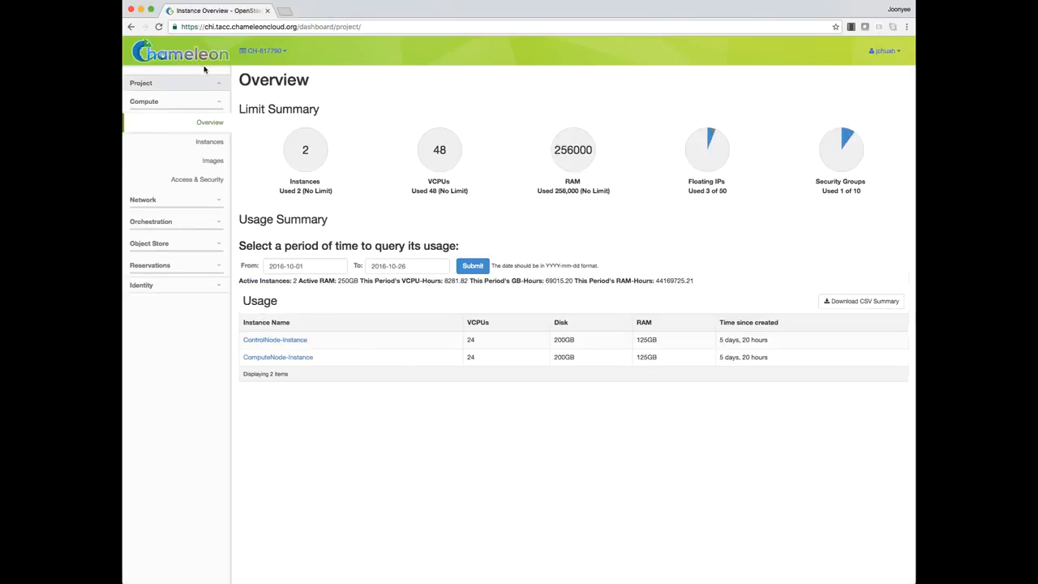
{"action": "left_click", "coordinate": [152, 266]}
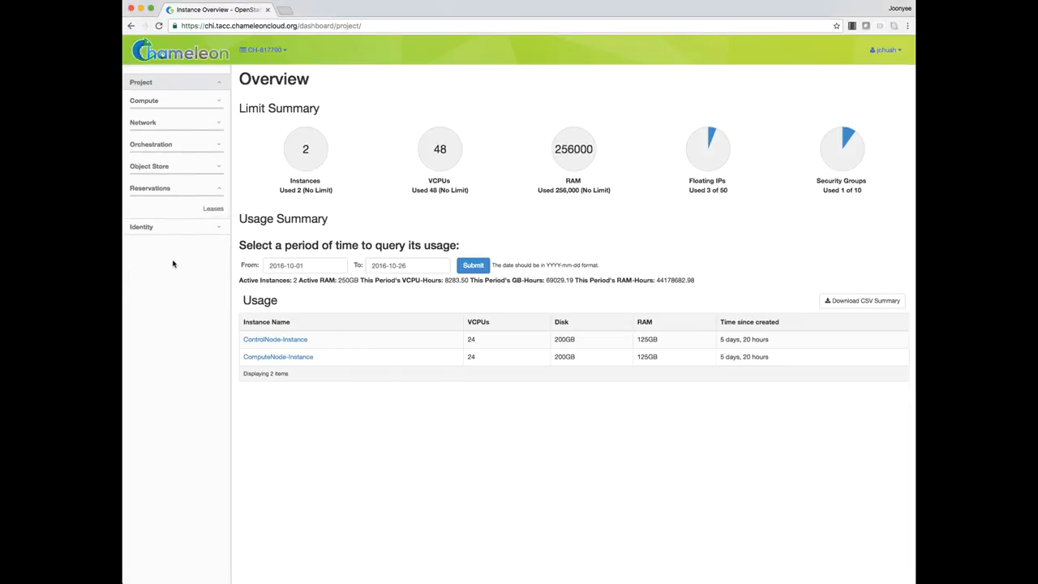
{"action": "left_click", "coordinate": [212, 209]}
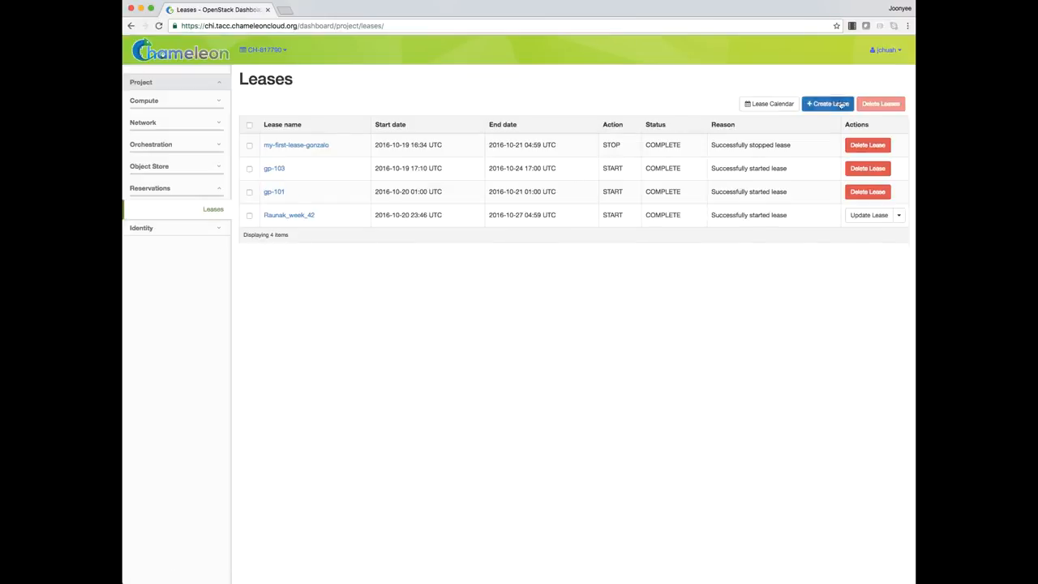
{"action": "left_click", "coordinate": [835, 110]}
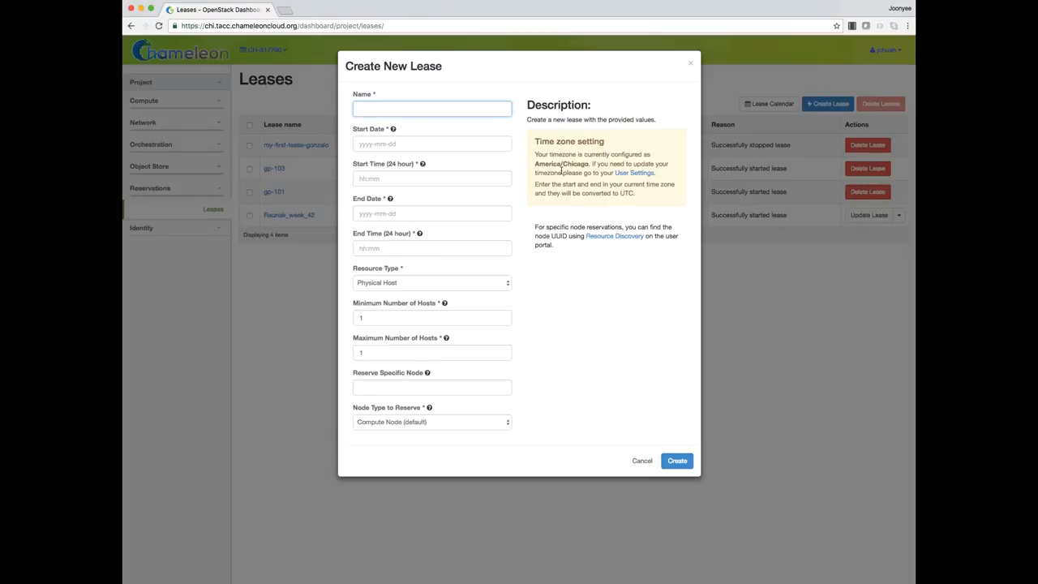
{"action": "key", "text": "super+Tab"}
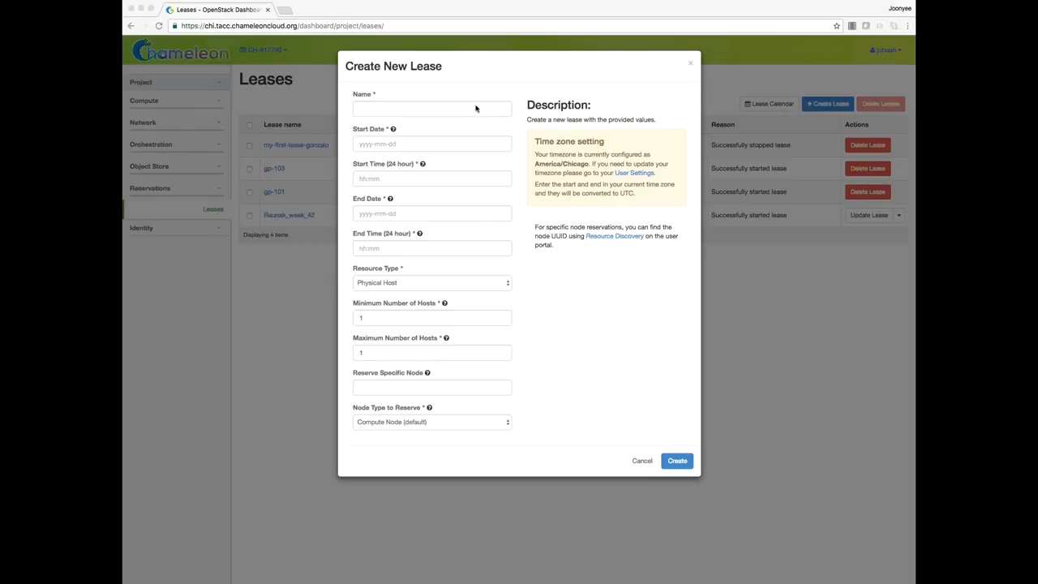
Step: Name the lease my-first-lease followed by the username, and set its start to 2016-10-26 at 15:35
{"action": "left_click", "coordinate": [444, 107]}
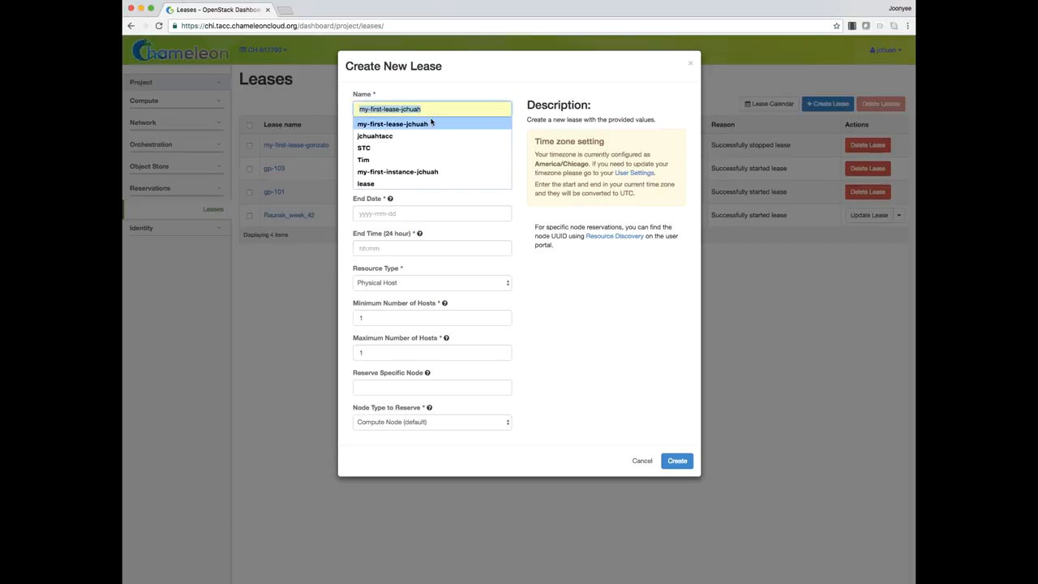
{"action": "left_click", "coordinate": [430, 124]}
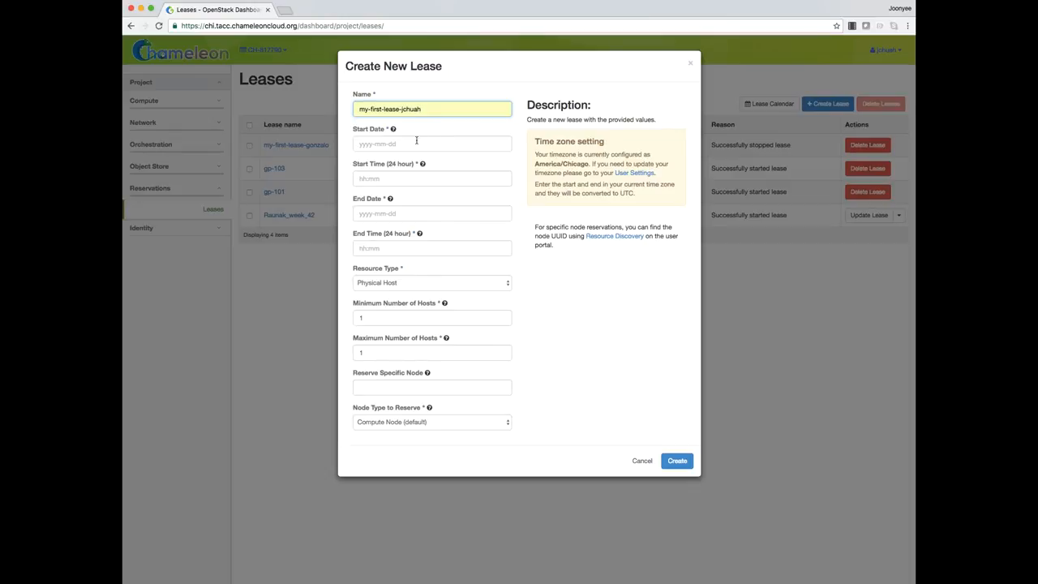
{"action": "left_click", "coordinate": [414, 140]}
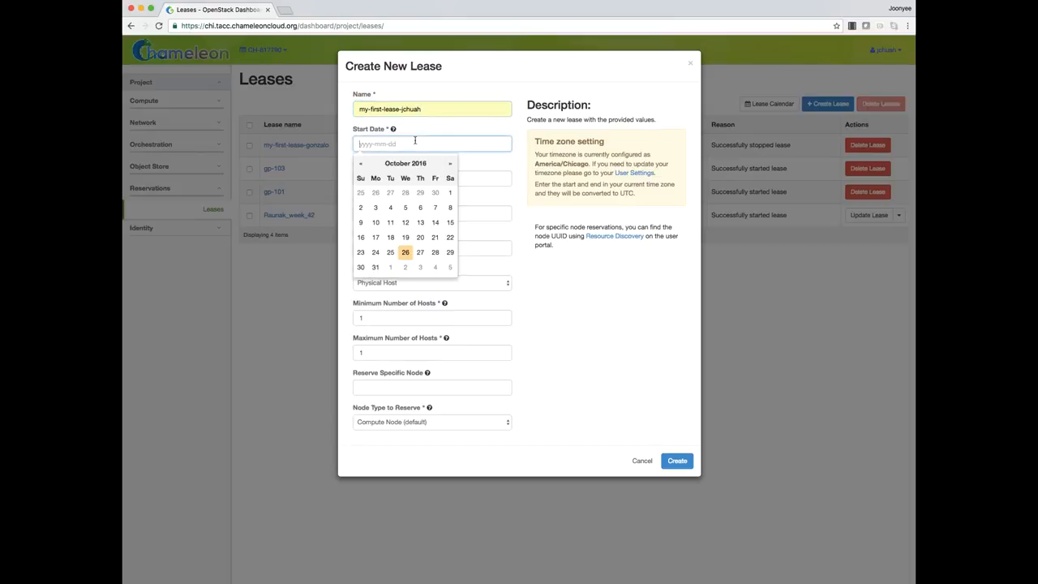
{"action": "left_click", "coordinate": [407, 250]}
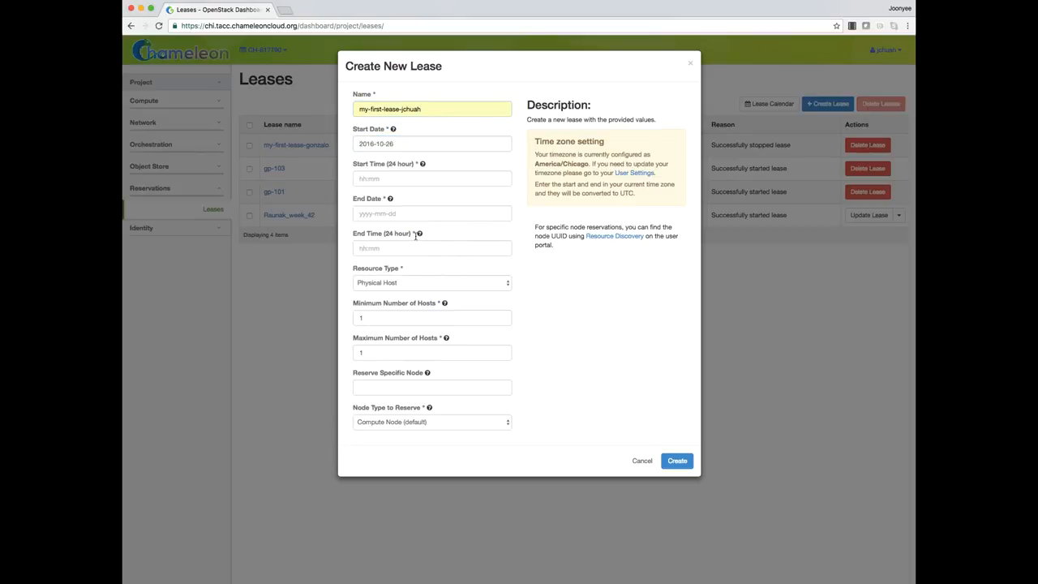
{"action": "left_click", "coordinate": [382, 176]}
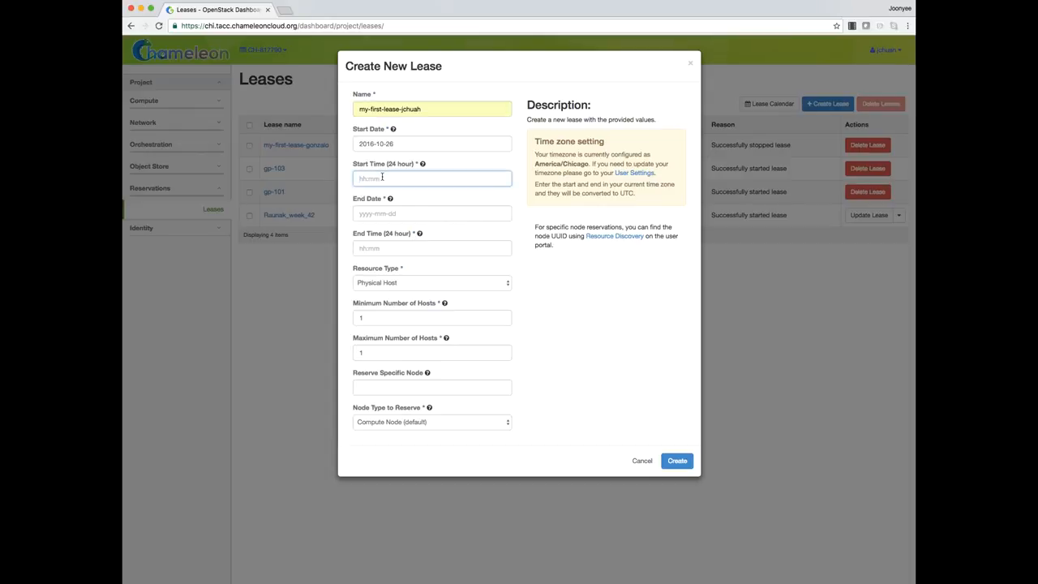
{"action": "type", "text": "15:35"}
Step: Set the lease's end to 2016-10-26 at 19:35
{"action": "left_click", "coordinate": [393, 214]}
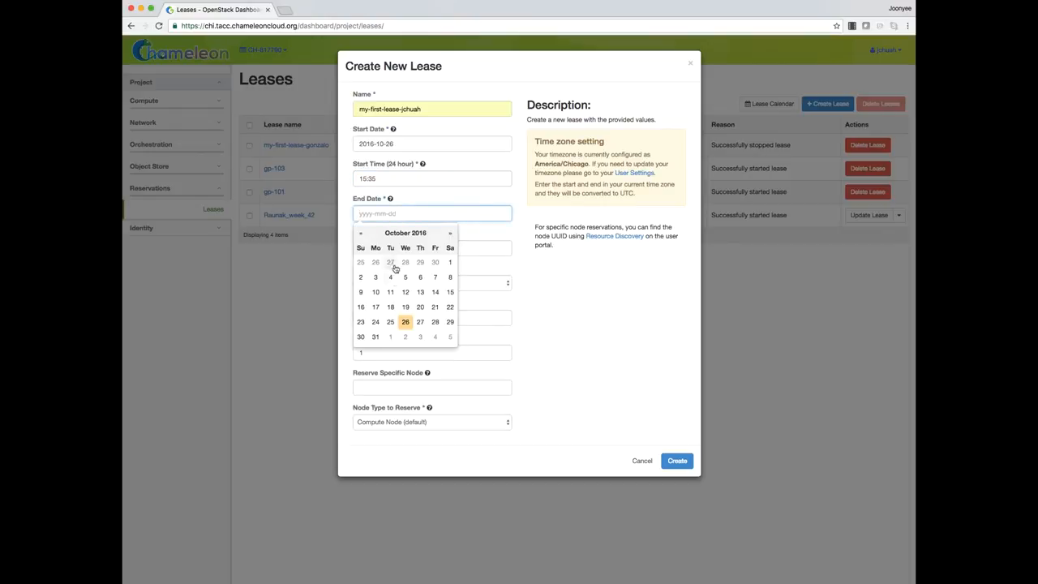
{"action": "left_click", "coordinate": [405, 321]}
{"action": "left_click", "coordinate": [370, 248]}
{"action": "type", "text": "19:35"}
{"action": "left_click", "coordinate": [543, 294]}
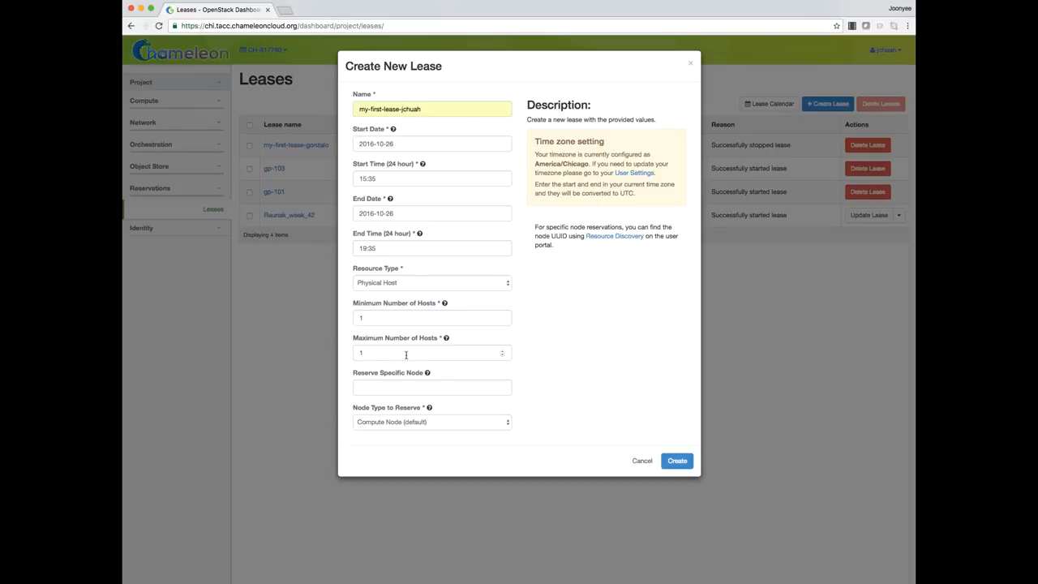
Step: Review the available node types, keep Compute Node (default), and create the lease
{"action": "left_click", "coordinate": [461, 422]}
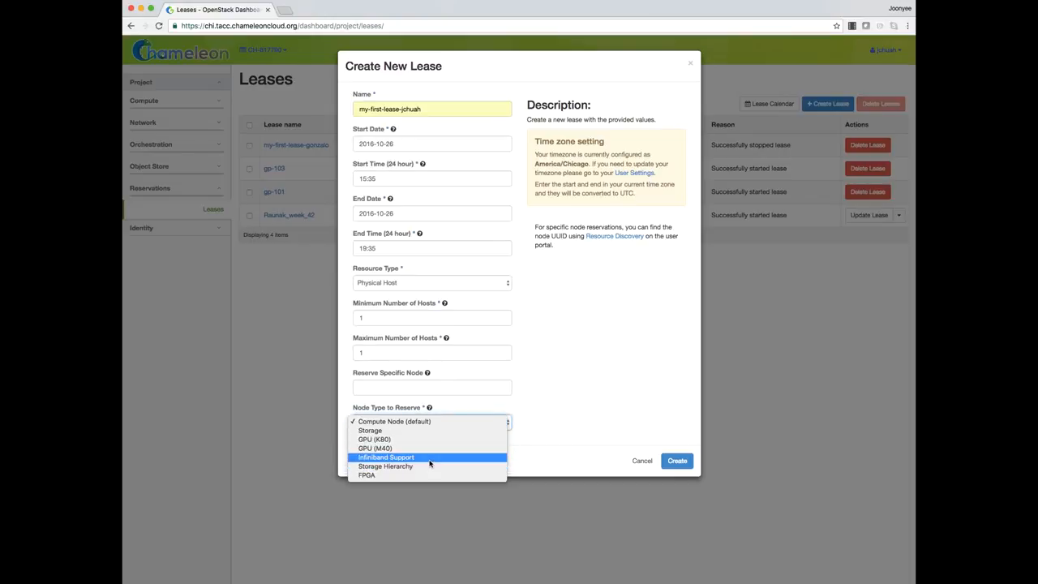
{"action": "left_click", "coordinate": [567, 367]}
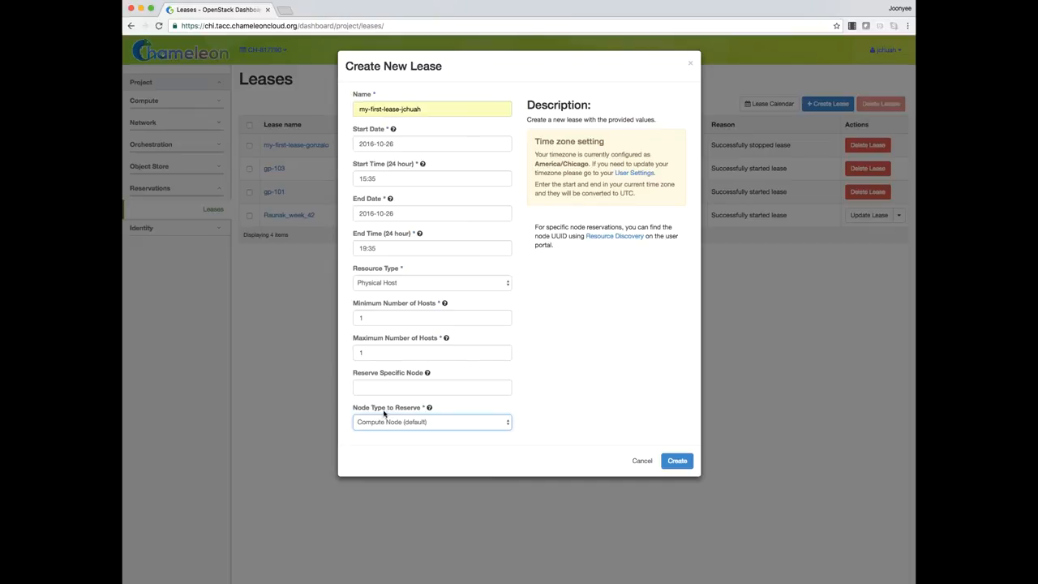
{"action": "left_click", "coordinate": [673, 461]}
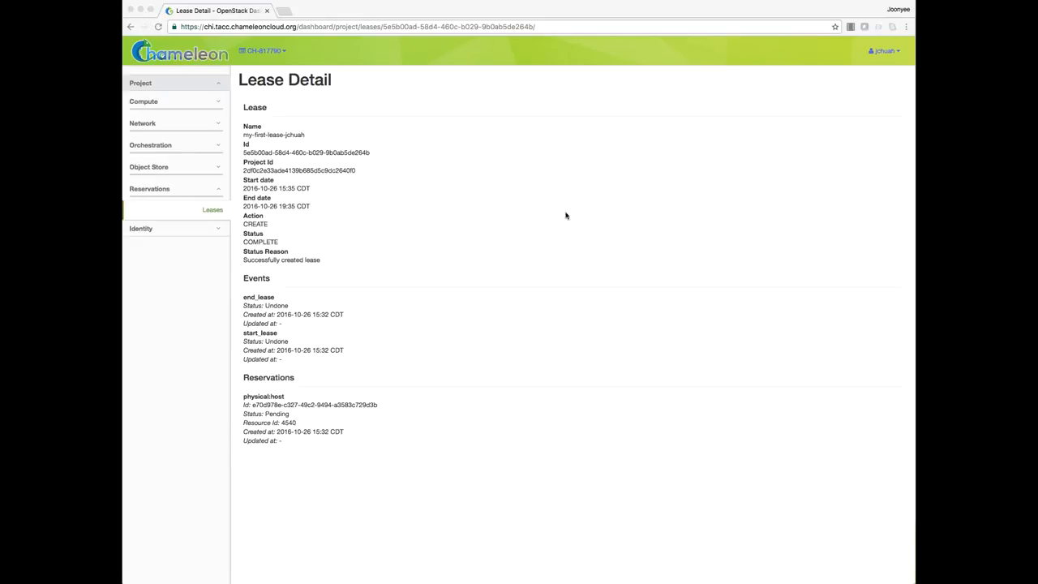
Step: Return to the list of leases and open the lease calendar to examine the node reservations
{"action": "left_click", "coordinate": [429, 297]}
{"action": "left_click", "coordinate": [213, 211]}
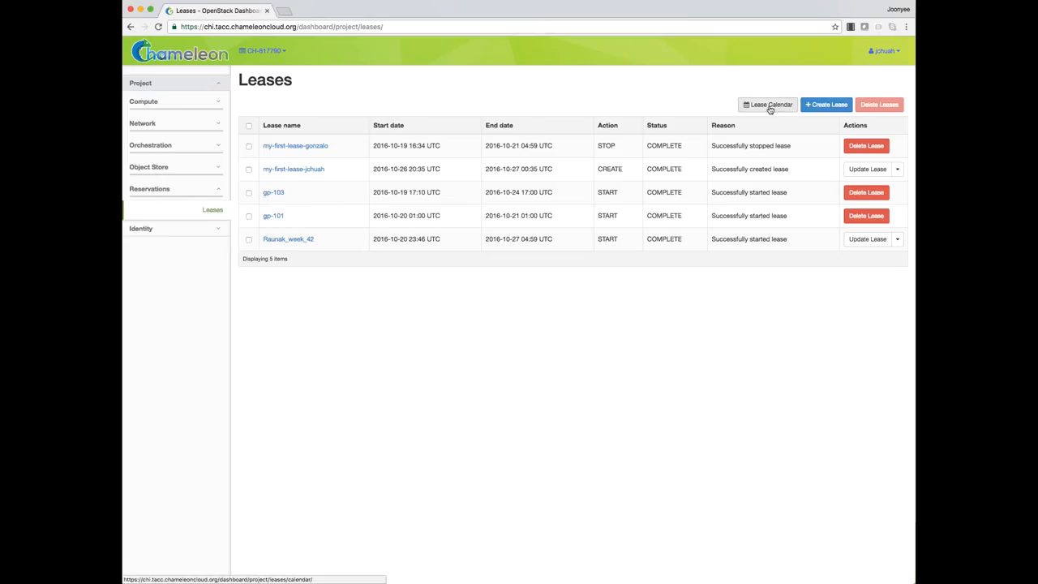
{"action": "left_click", "coordinate": [769, 105]}
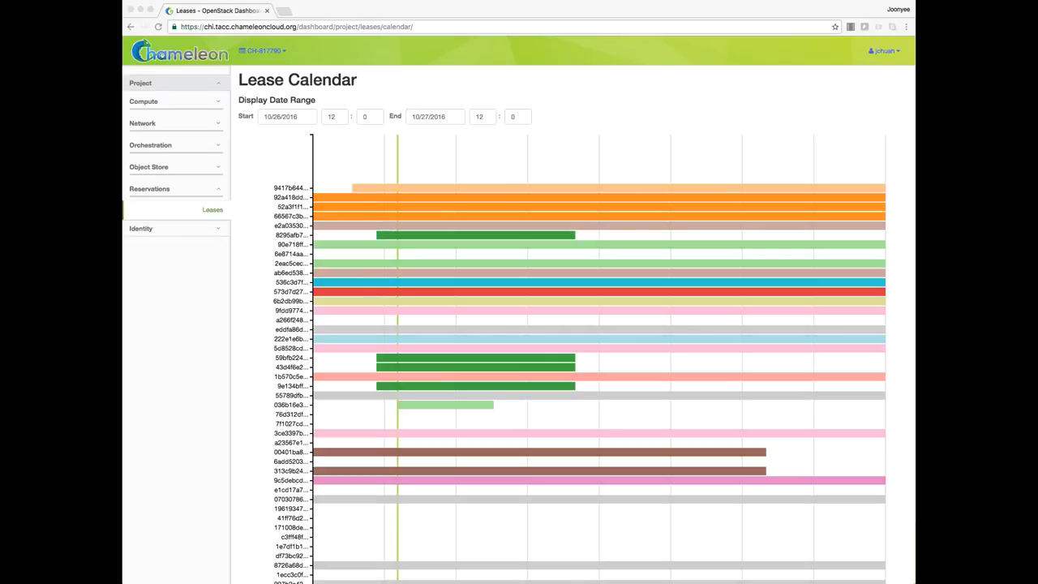
{"action": "left_click", "coordinate": [451, 189]}
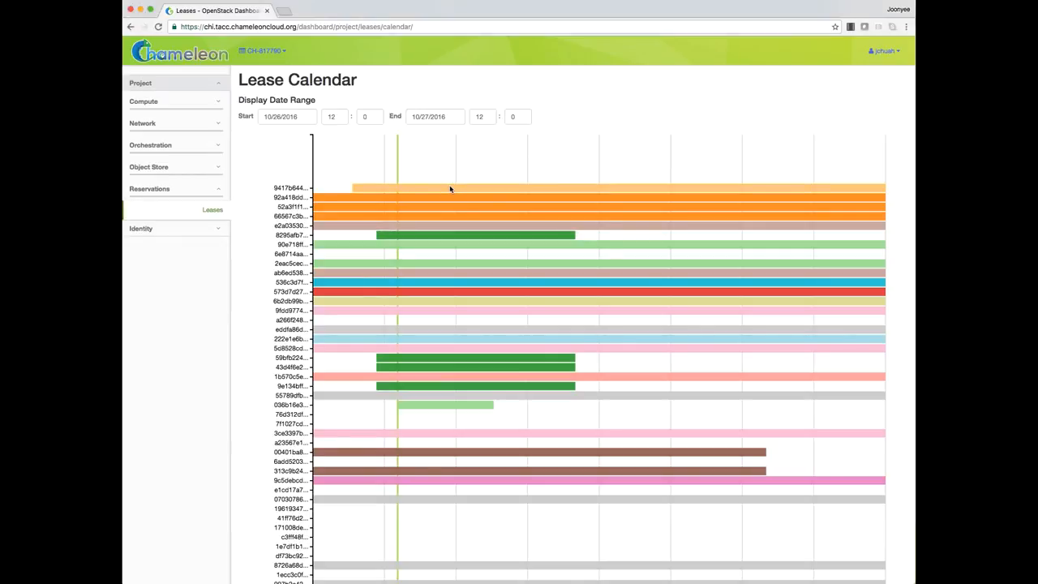